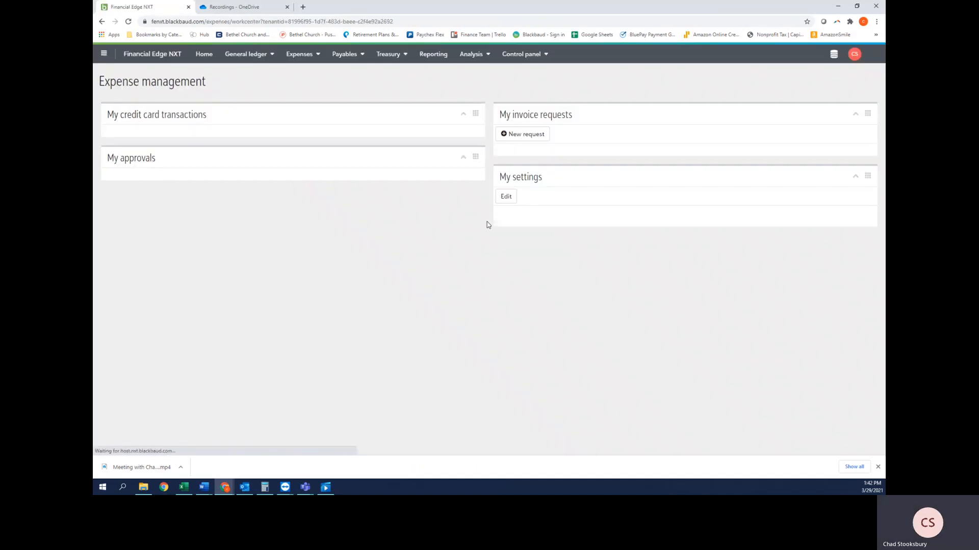
Step: Go through the Financial Edge NXT home page to expense management and view the pending charges awaiting approval
{"action": "left_click", "coordinate": [305, 58]}
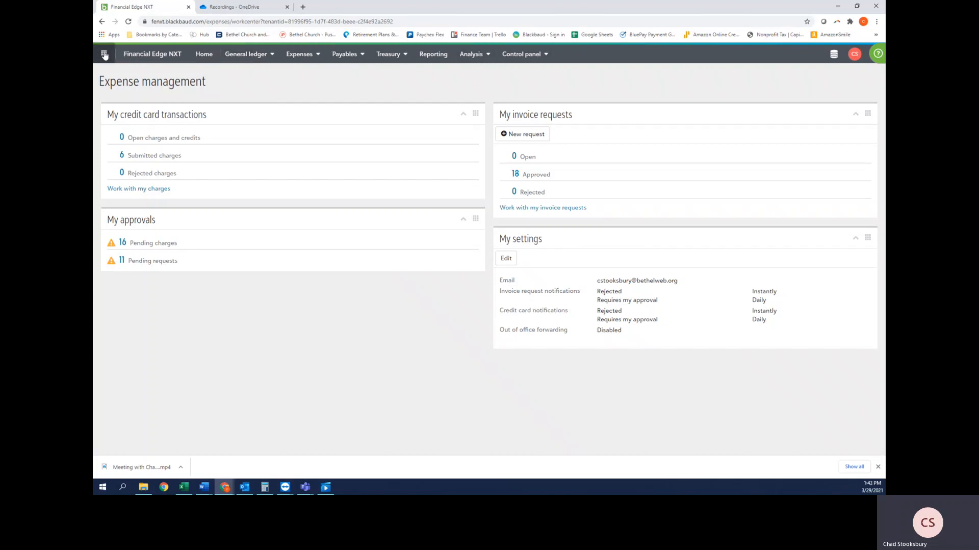
{"action": "left_click", "coordinate": [104, 55]}
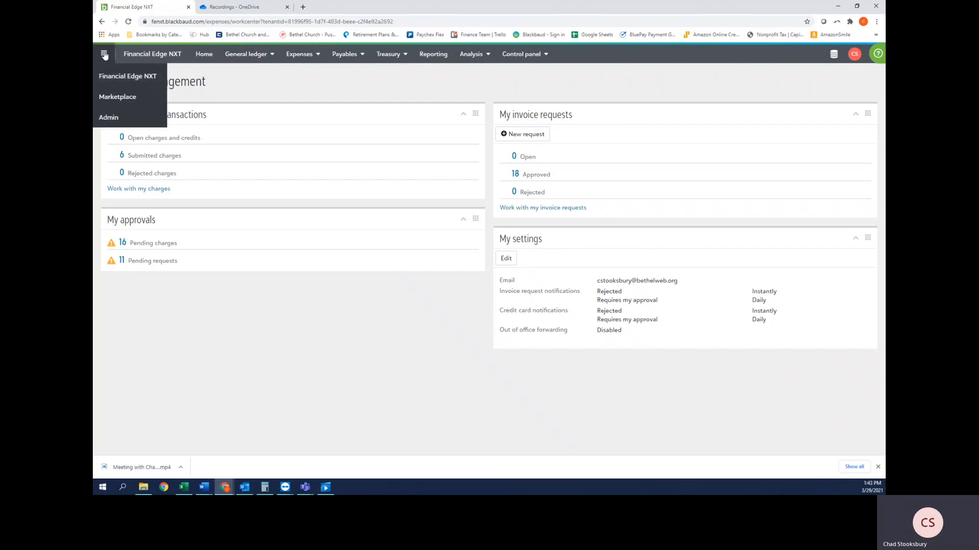
{"action": "left_click", "coordinate": [123, 79]}
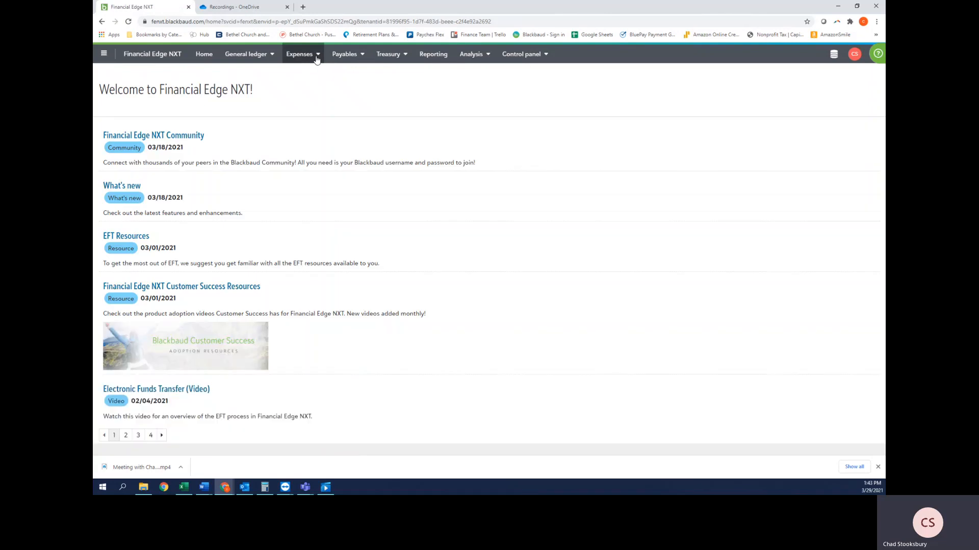
{"action": "left_click", "coordinate": [316, 56]}
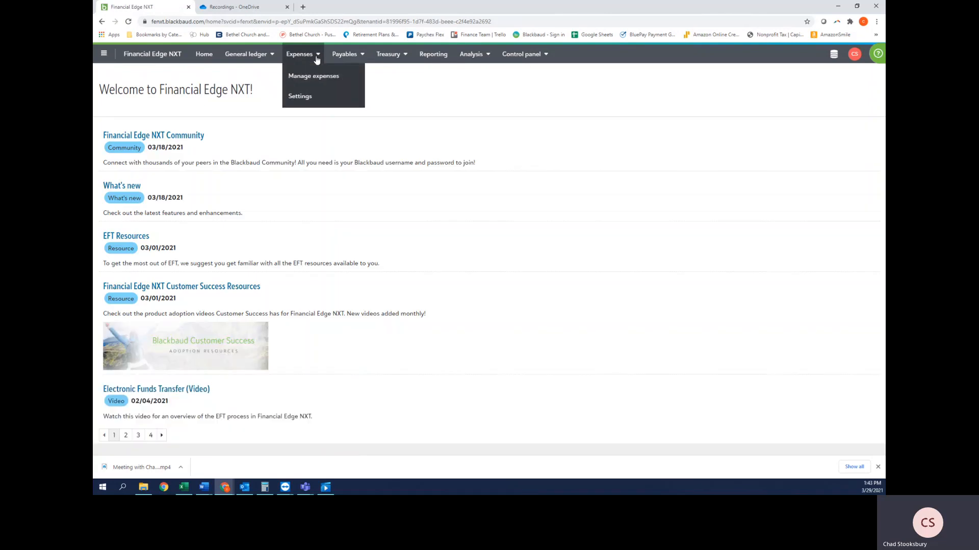
{"action": "left_click", "coordinate": [321, 74]}
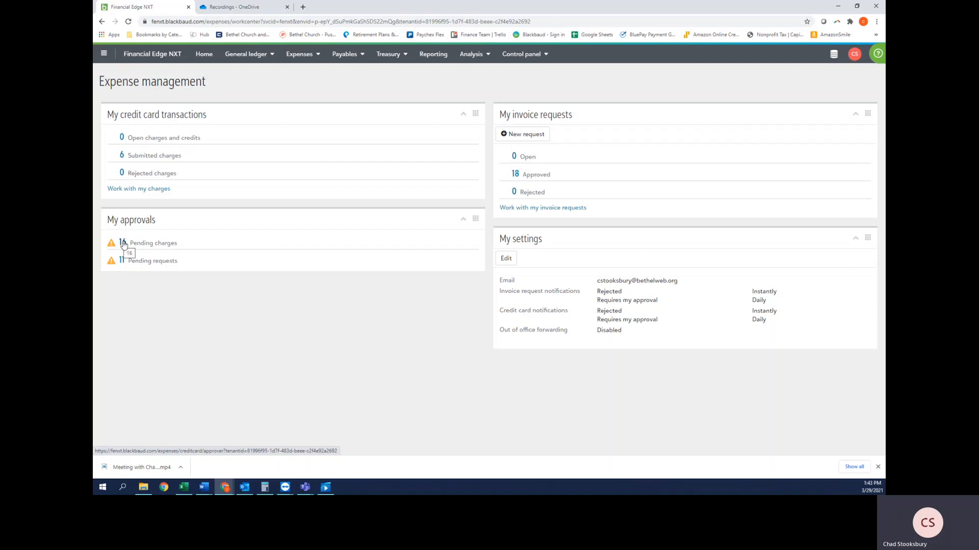
{"action": "left_click", "coordinate": [123, 244]}
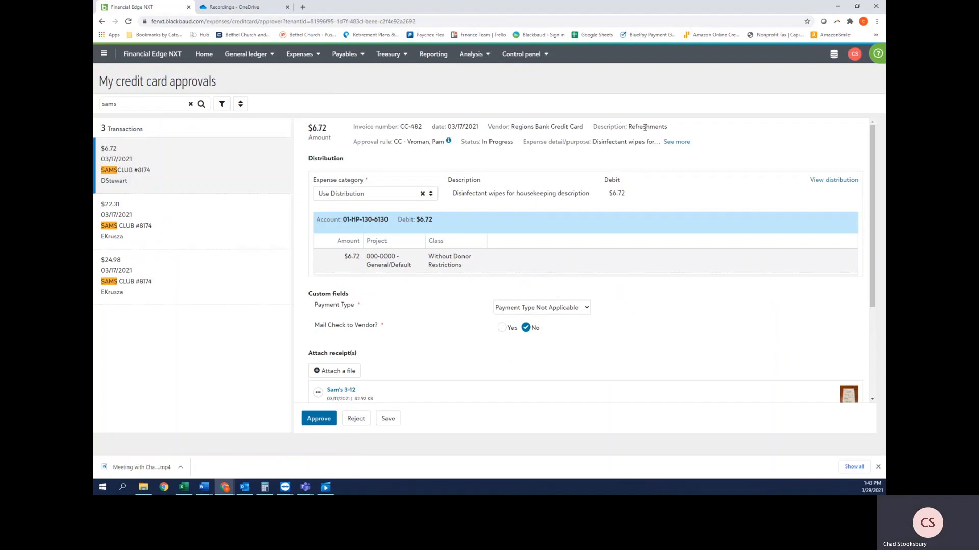
Step: Expand the expense detail of the $6.72 Sam's Club charge and save its distribution with account 01-HP-130-6130 selected
{"action": "left_click", "coordinate": [677, 142]}
{"action": "left_click", "coordinate": [829, 180]}
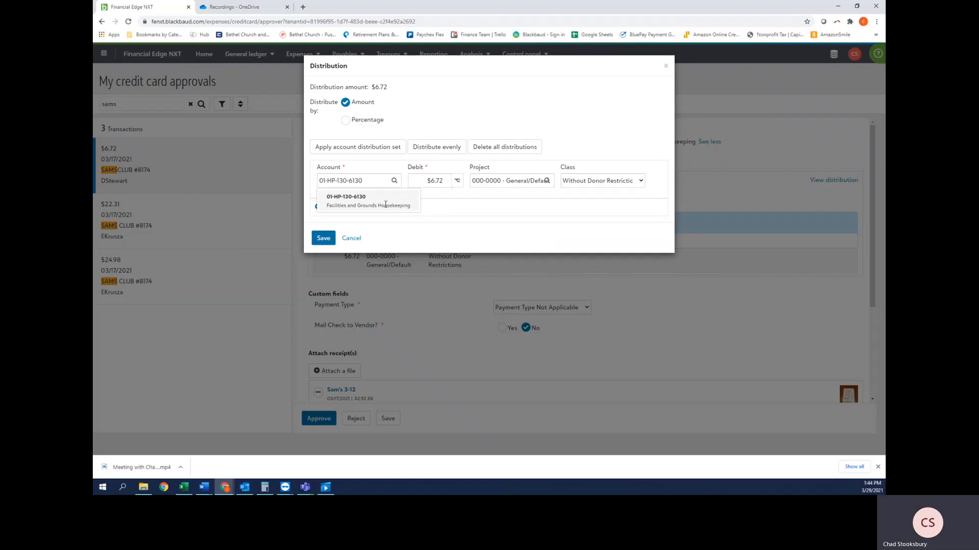
{"action": "left_click", "coordinate": [385, 201]}
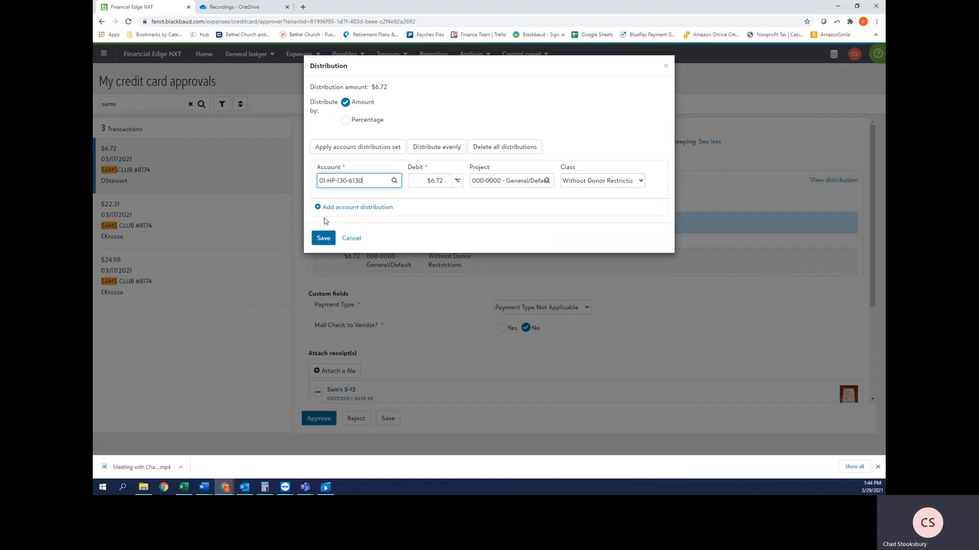
{"action": "left_click", "coordinate": [325, 239]}
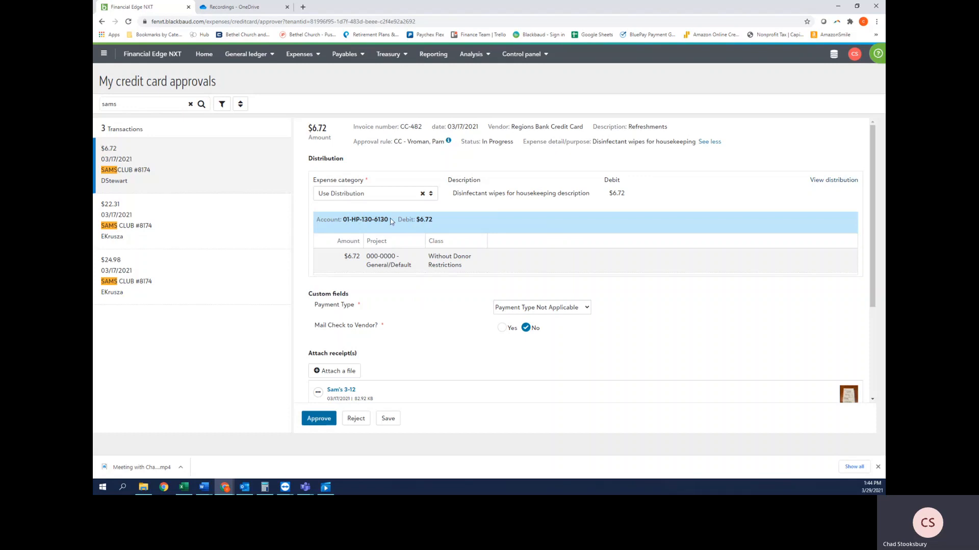
Step: Look up the account name in the $6.72 charge's distribution, and review its custom fields, attached receipt and change history
{"action": "left_click", "coordinate": [831, 181]}
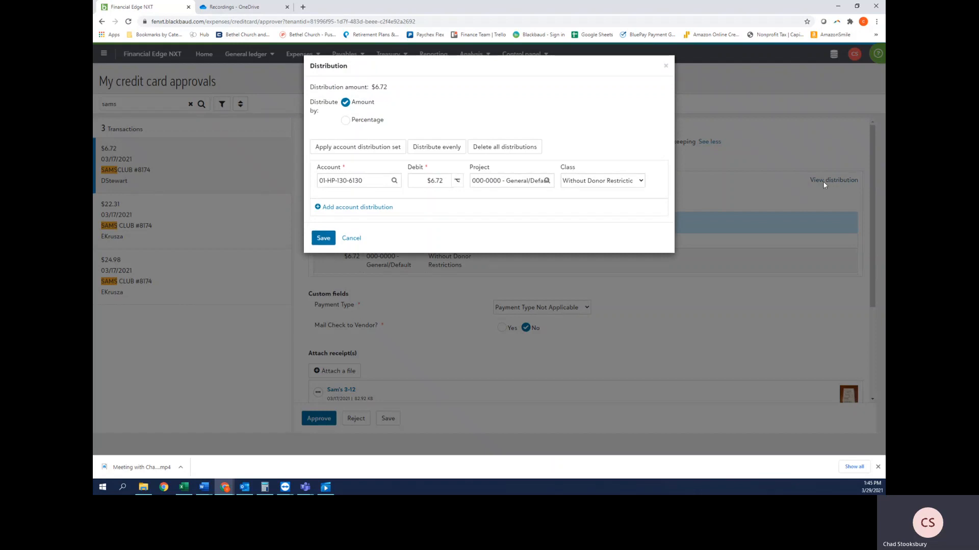
{"action": "left_click", "coordinate": [394, 181]}
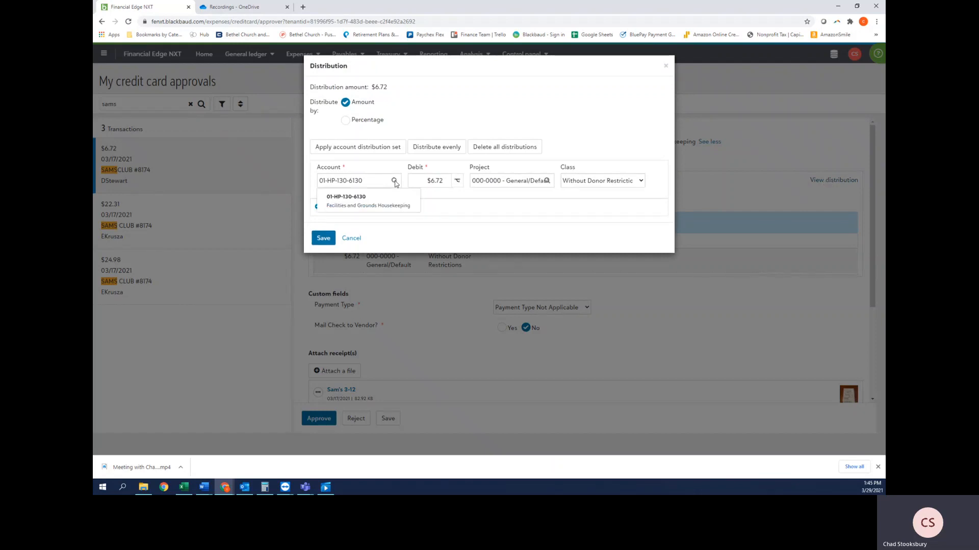
{"action": "left_click", "coordinate": [323, 240]}
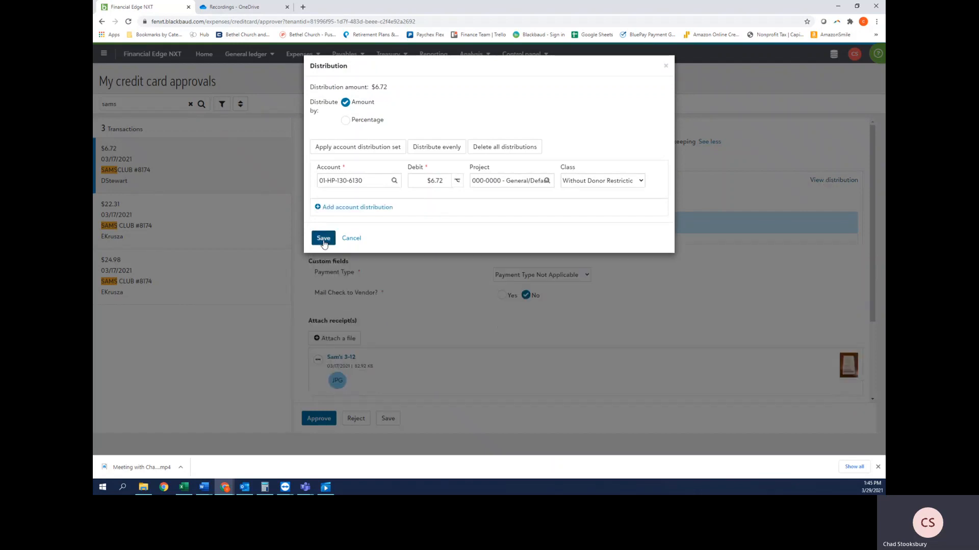
{"action": "scroll", "coordinate": [427, 286], "scroll_direction": "down", "scroll_amount": 2}
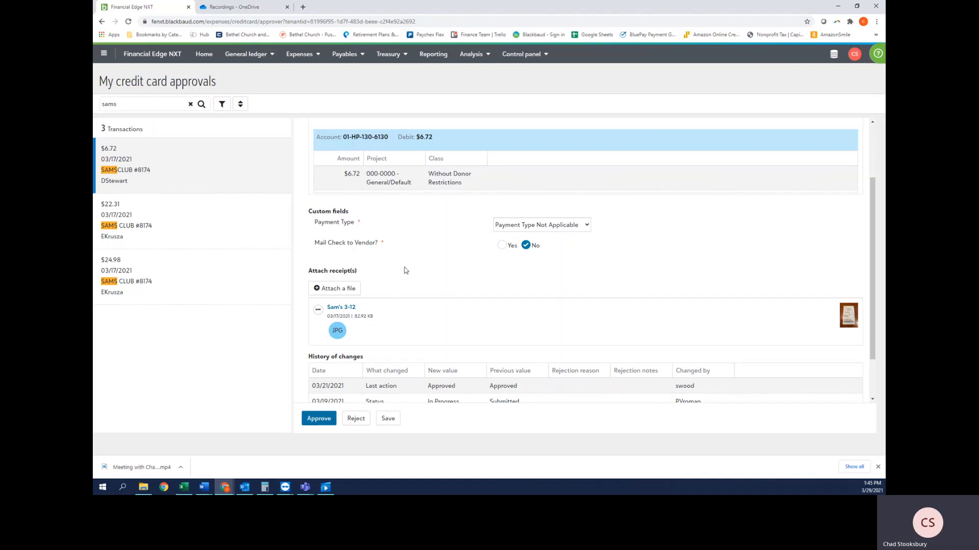
{"action": "scroll", "coordinate": [460, 307], "scroll_direction": "up", "scroll_amount": 2}
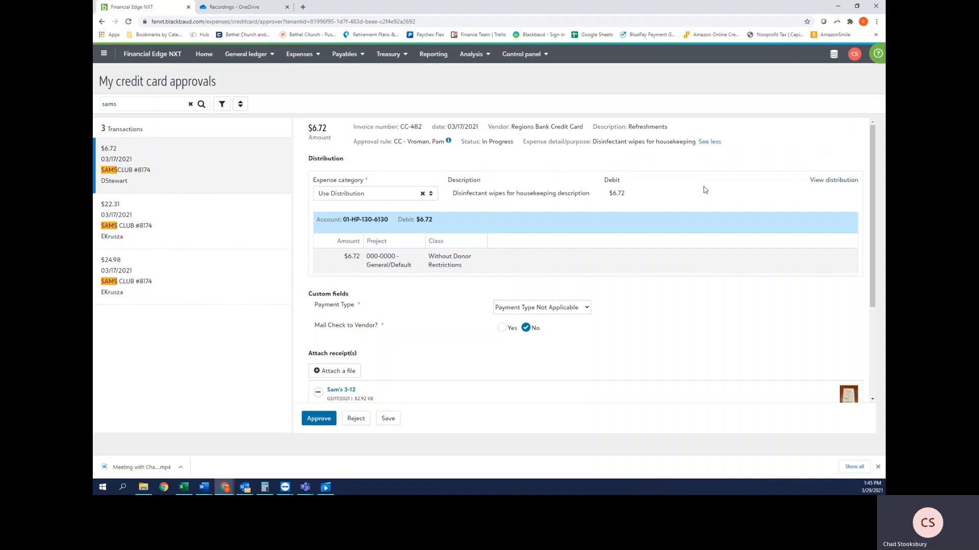
Step: Try to replace the $6.72 charge's distribution account with 01-CP-280-7190, found by searching for "student ministry supplies"
{"action": "left_click", "coordinate": [836, 180]}
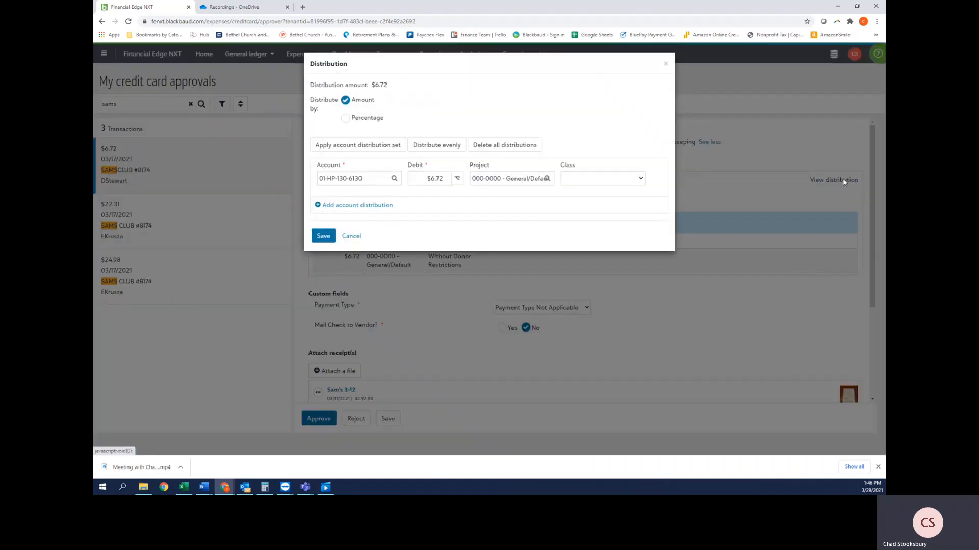
{"action": "left_click", "coordinate": [361, 181]}
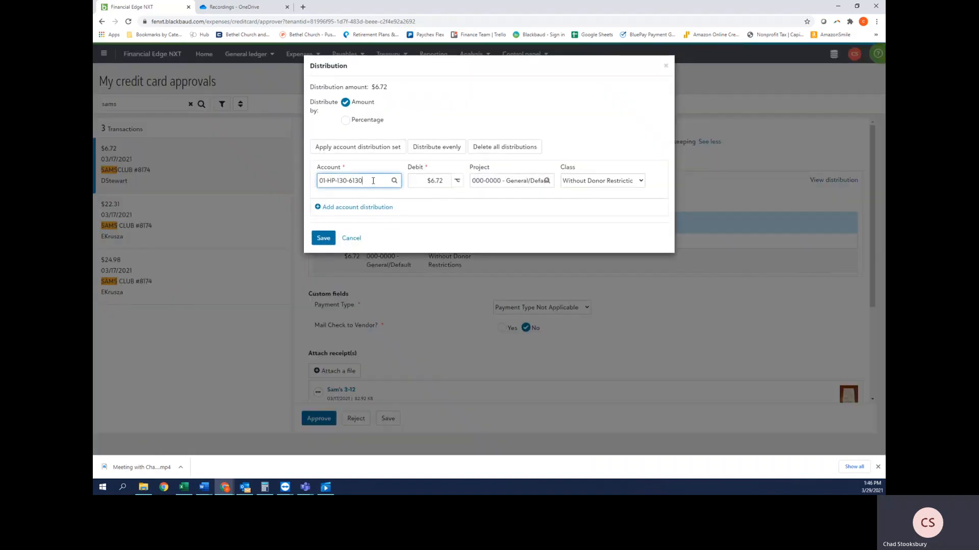
{"action": "key", "text": "BackSpace"}
{"action": "key", "text": "BackSpace"}
{"action": "key", "text": "BackSpace"}
{"action": "key", "text": "BackSpace"}
{"action": "key", "text": "BackSpace"}
{"action": "key", "text": "BackSpace"}
{"action": "key", "text": "BackSpace"}
{"action": "key", "text": "BackSpace"}
{"action": "key", "text": "BackSpace"}
{"action": "key", "text": "BackSpace"}
{"action": "key", "text": "BackSpace"}
{"action": "key", "text": "BackSpace"}
{"action": "key", "text": "BackSpace"}
{"action": "type", "text": "student ministry"}
{"action": "type", "text": "supplies"}
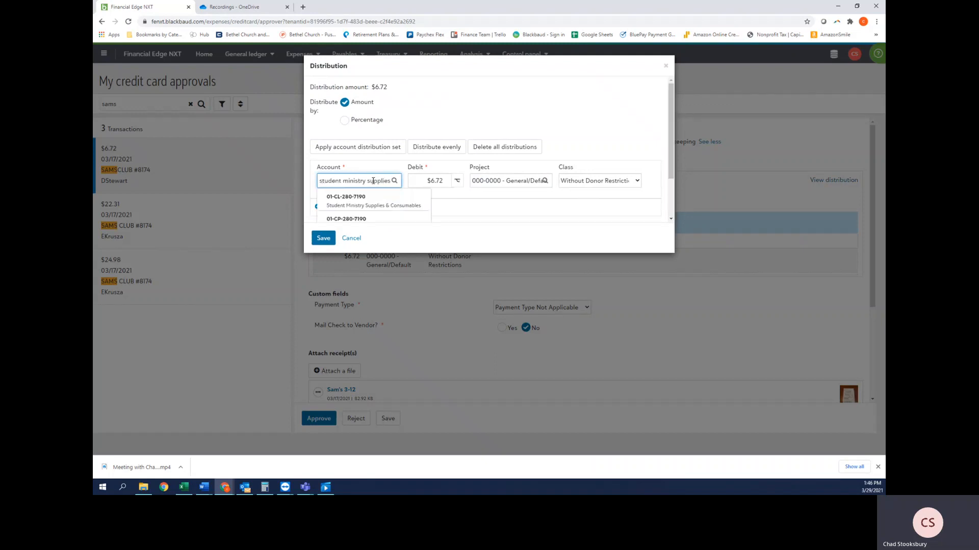
{"action": "left_click", "coordinate": [386, 220]}
{"action": "left_click", "coordinate": [322, 239]}
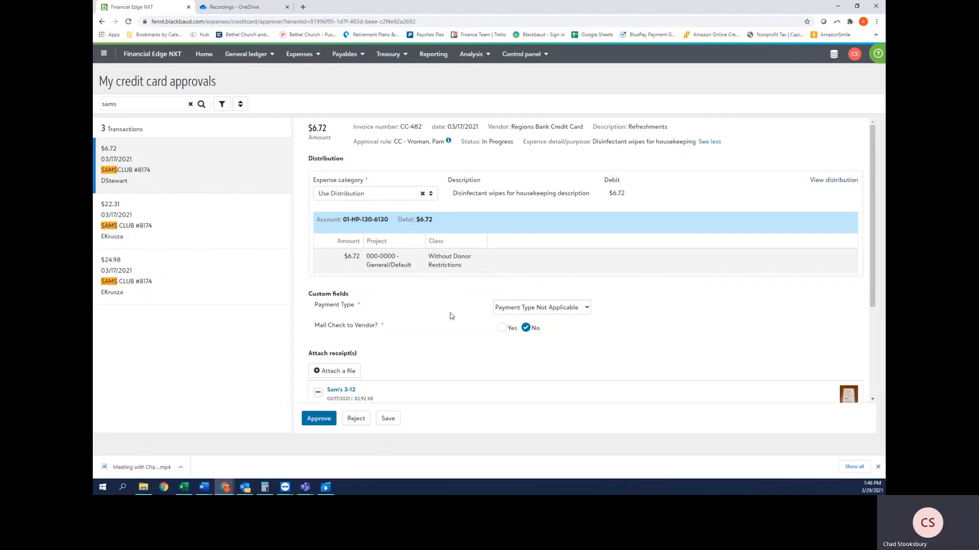
Step: Start rejecting the $6.72 charge with reason Wrong Approver and notes "asdfasdfasdfasd", and cancel the rejection
{"action": "left_click", "coordinate": [357, 420]}
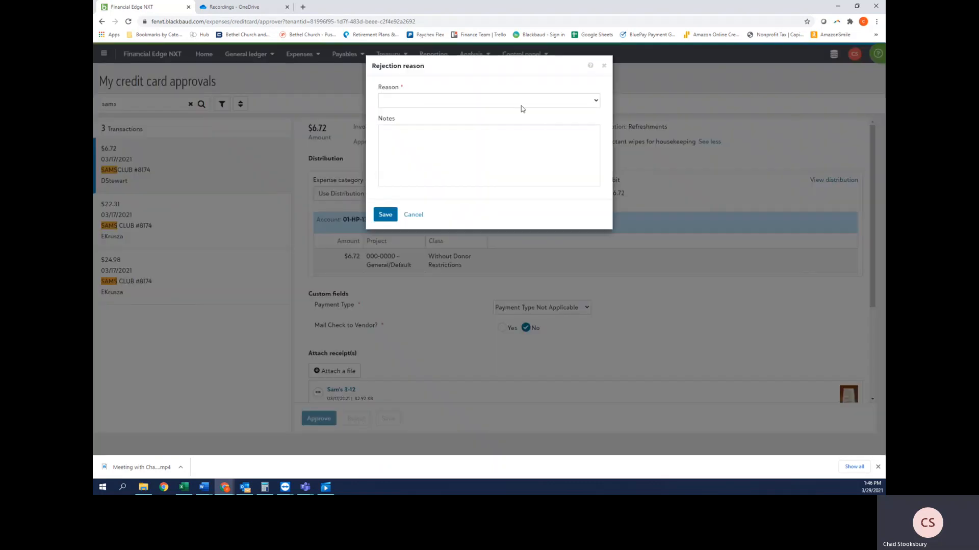
{"action": "left_click", "coordinate": [515, 102]}
{"action": "left_click", "coordinate": [507, 152]}
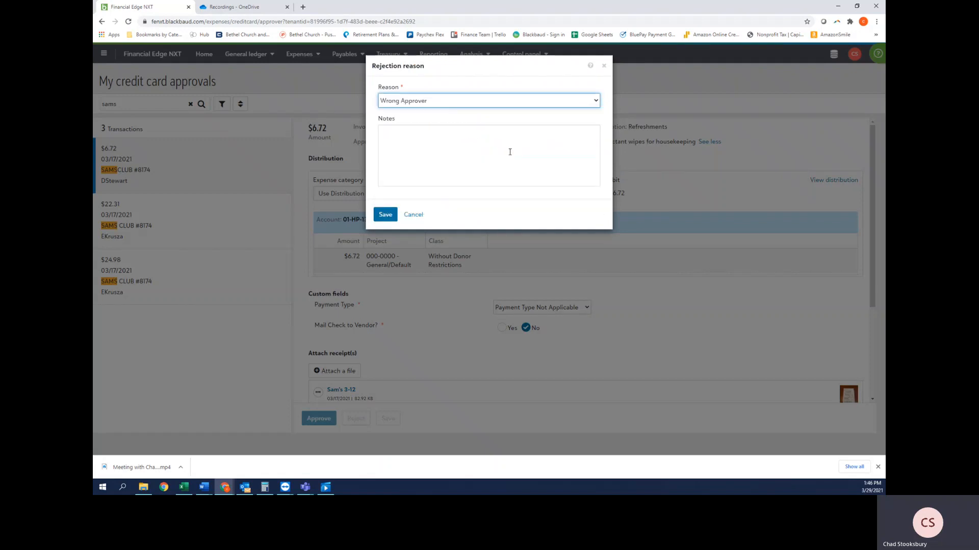
{"action": "left_click", "coordinate": [512, 143]}
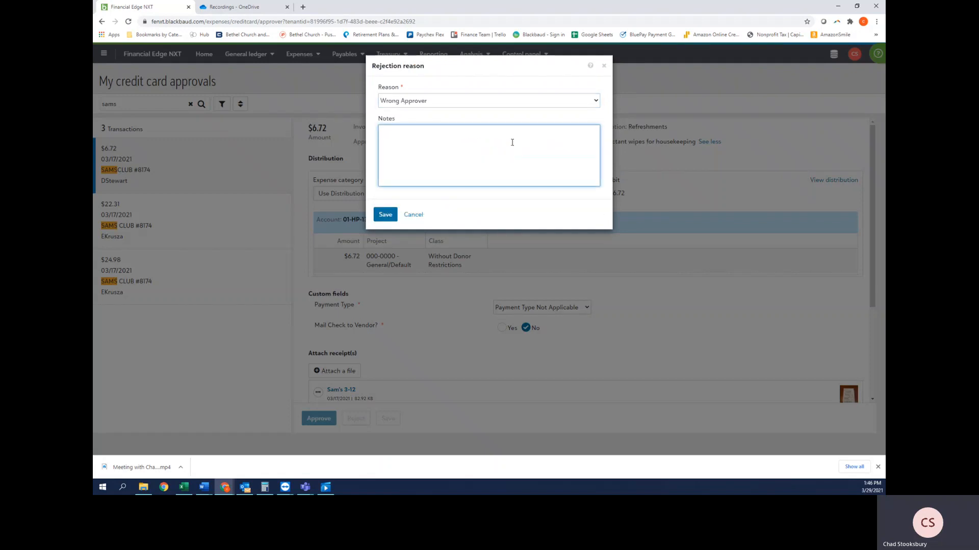
{"action": "type", "text": "asdfasdfasdfasd"}
{"action": "left_click", "coordinate": [418, 219]}
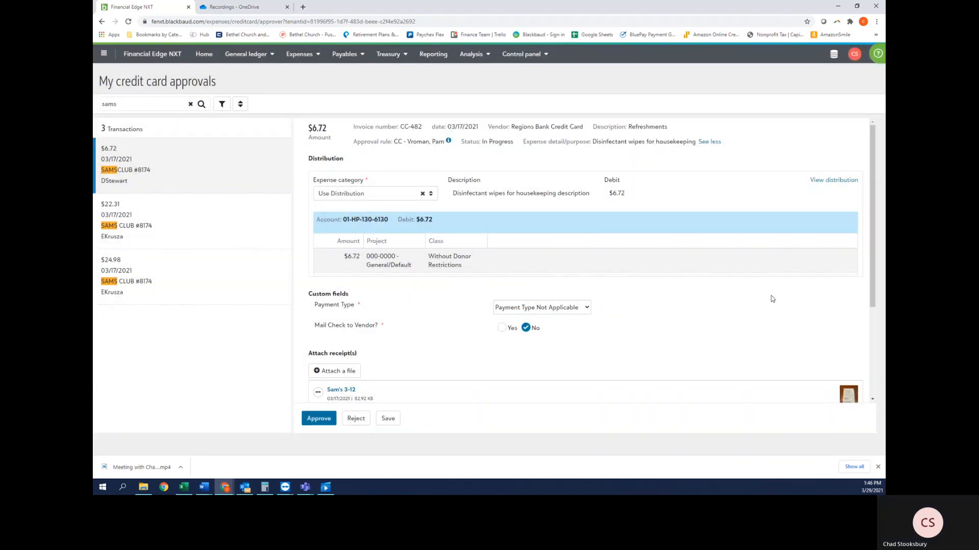
Step: Return to expense management, leaving the credit card approvals without saving
{"action": "mouse_move", "coordinate": [302, 57]}
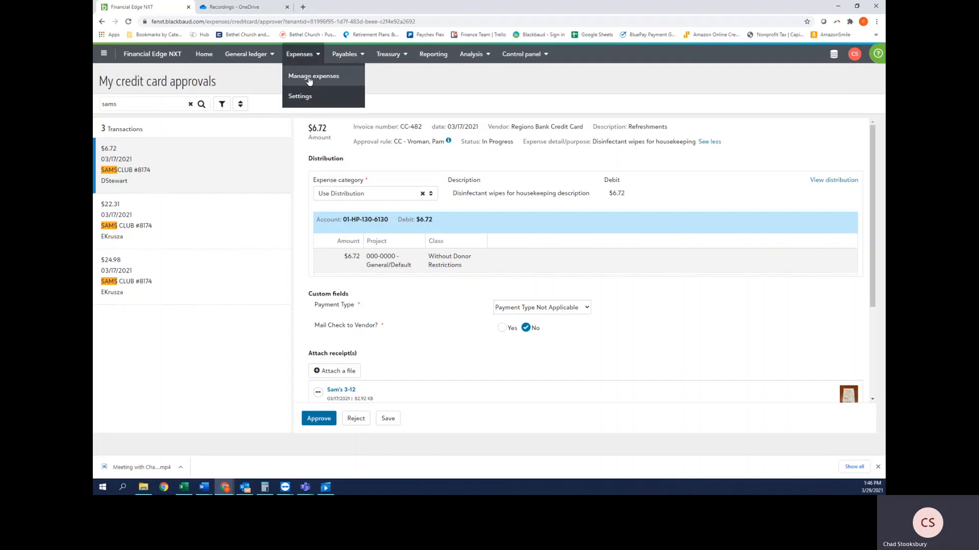
{"action": "left_click", "coordinate": [309, 81]}
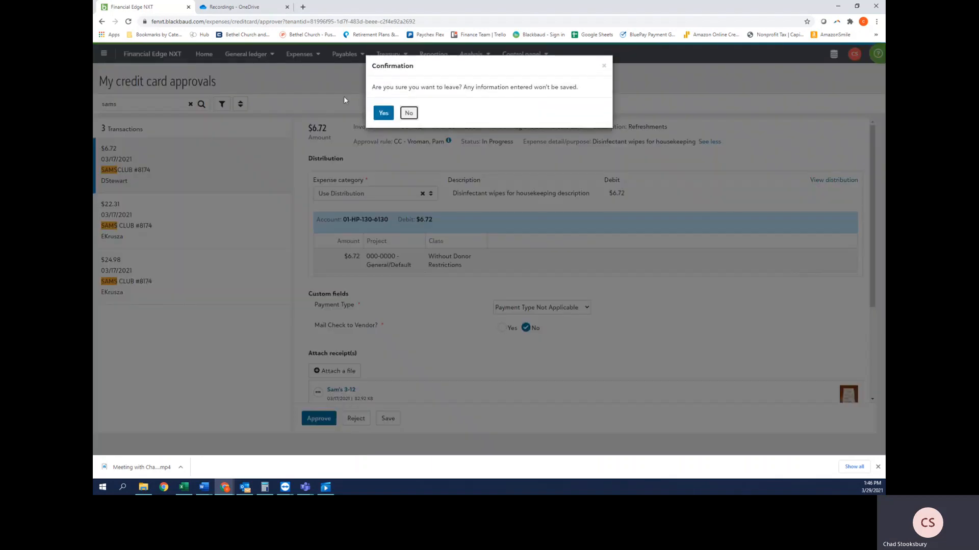
{"action": "left_click", "coordinate": [389, 113]}
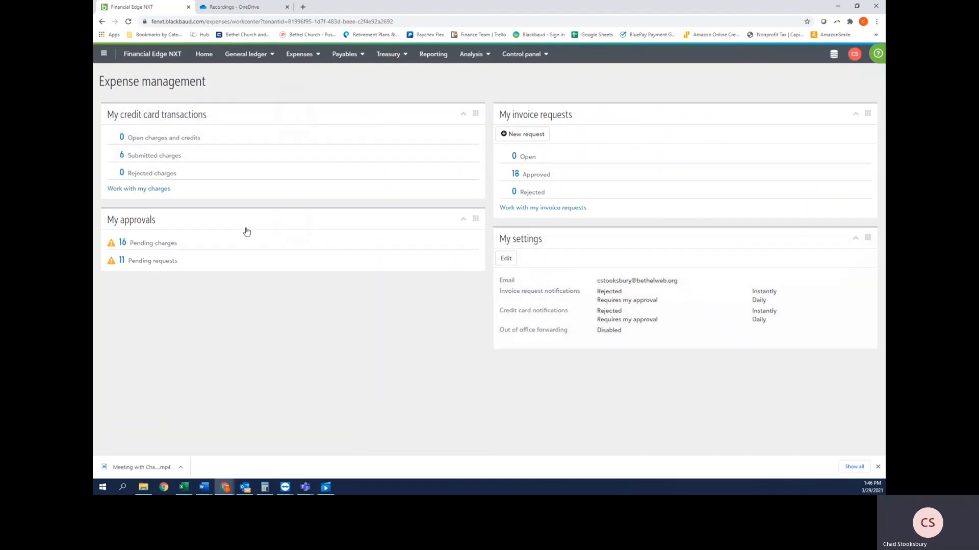
Step: Open the pending invoice requests and review the $210.48 Pulse Technology request's distribution, custom fields and attached receipt
{"action": "left_click", "coordinate": [122, 261]}
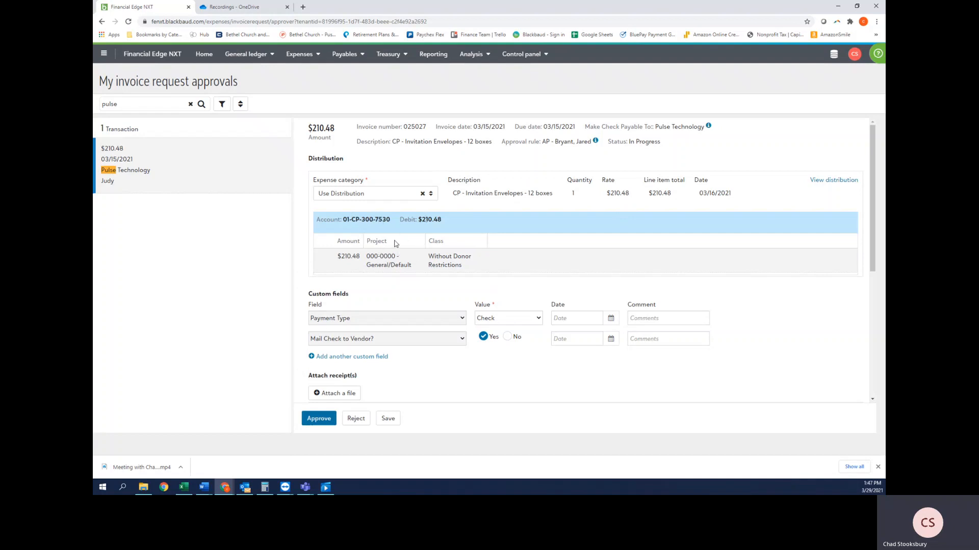
{"action": "scroll", "coordinate": [395, 243], "scroll_direction": "down", "scroll_amount": 3}
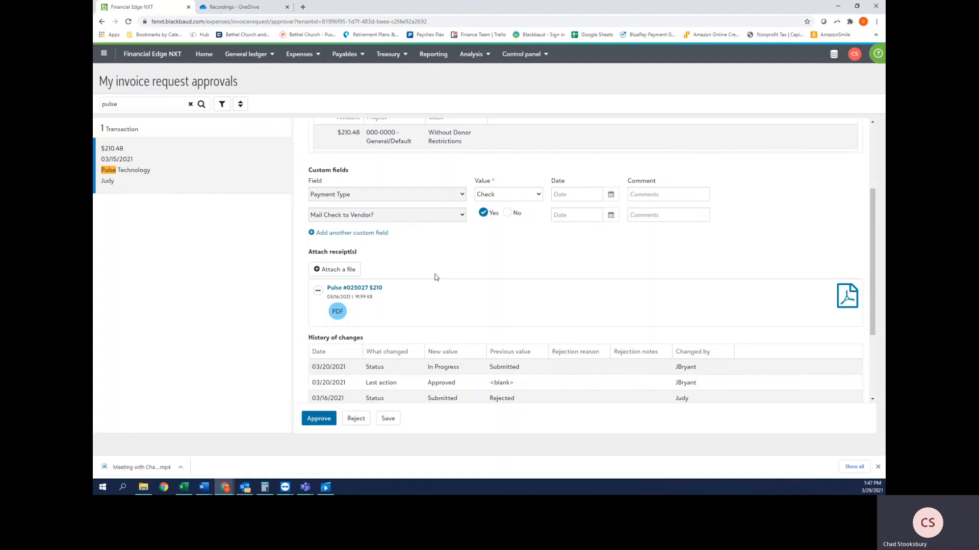
{"action": "scroll", "coordinate": [436, 277], "scroll_direction": "up", "scroll_amount": 2}
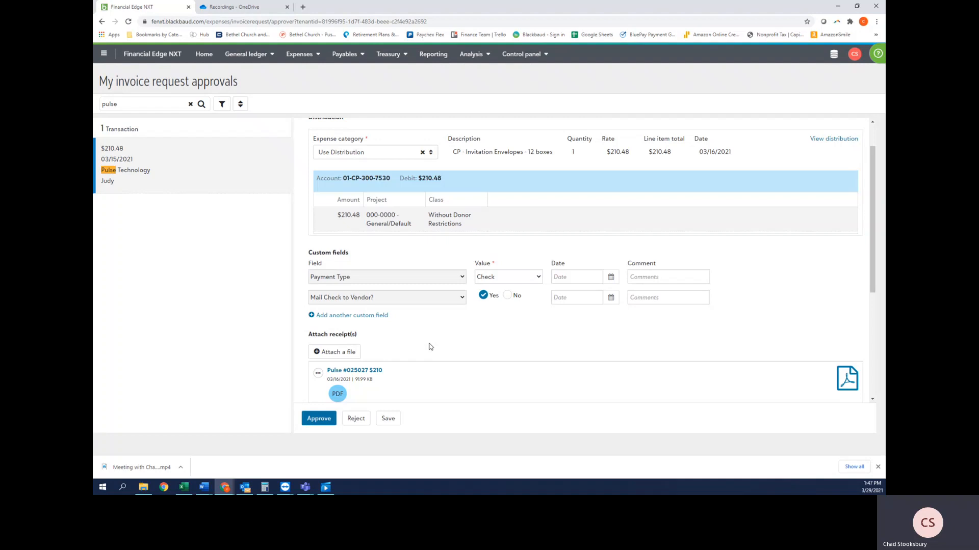
{"action": "scroll", "coordinate": [434, 258], "scroll_direction": "up", "scroll_amount": 1}
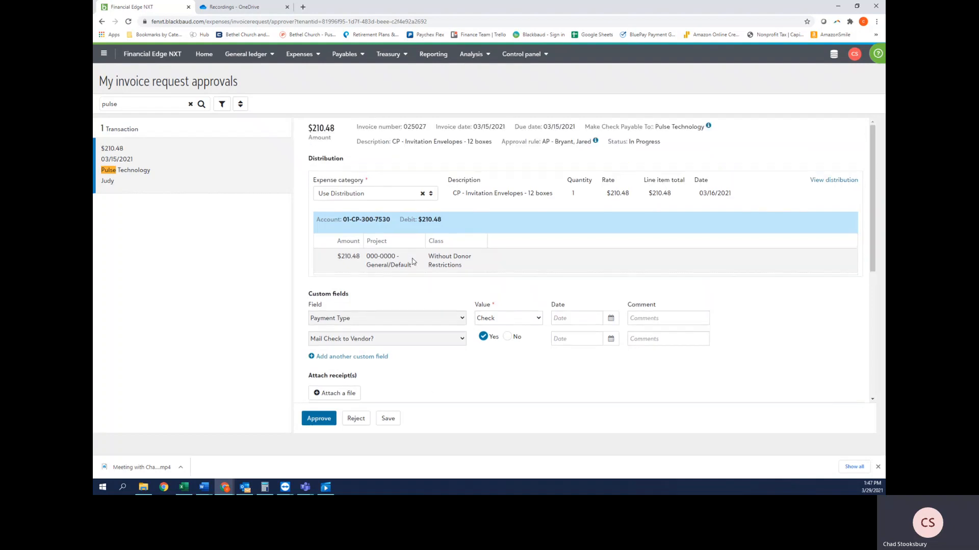